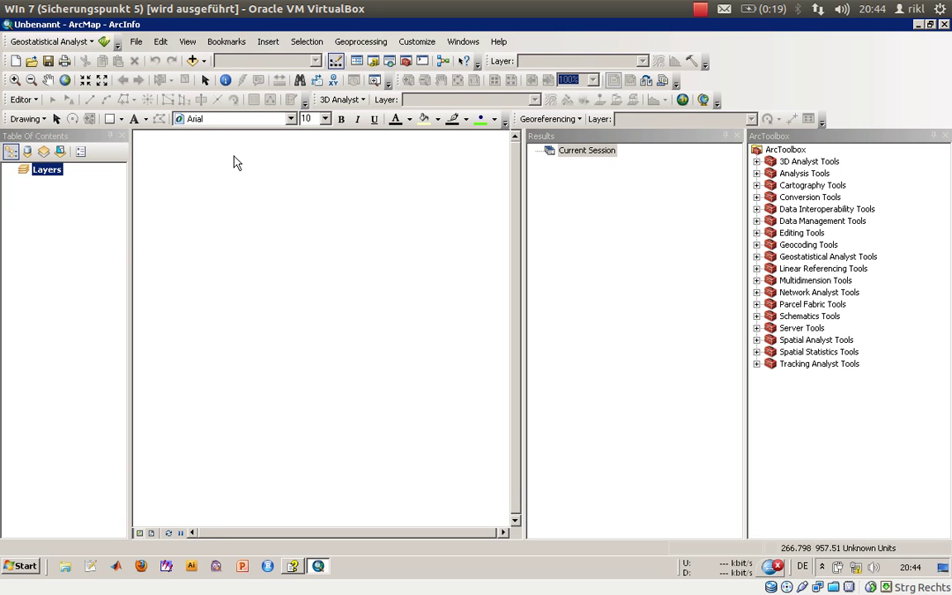
Step: Open the ex05a.mxd map document and dismiss the VBA Code Detected warning
click(136, 42)
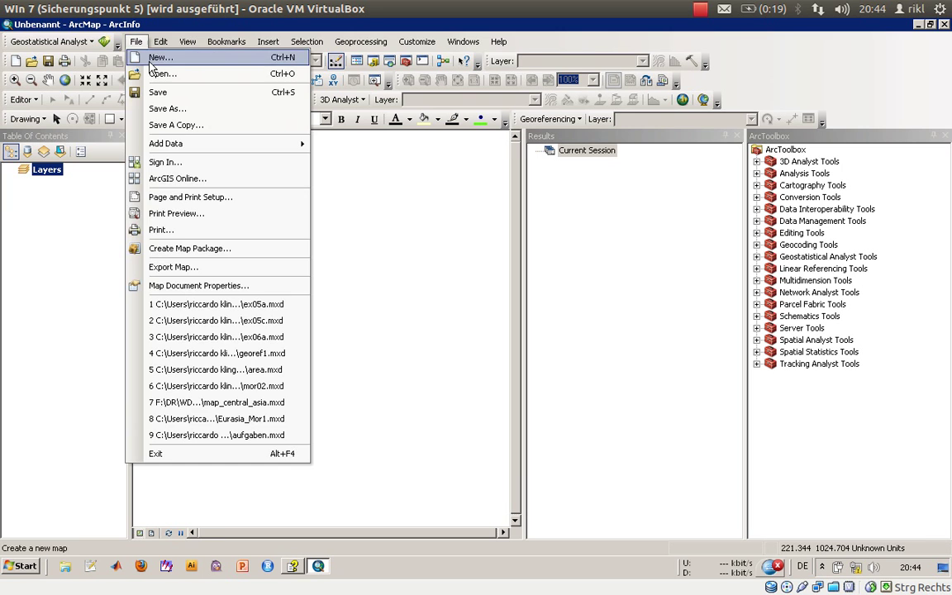
click(145, 73)
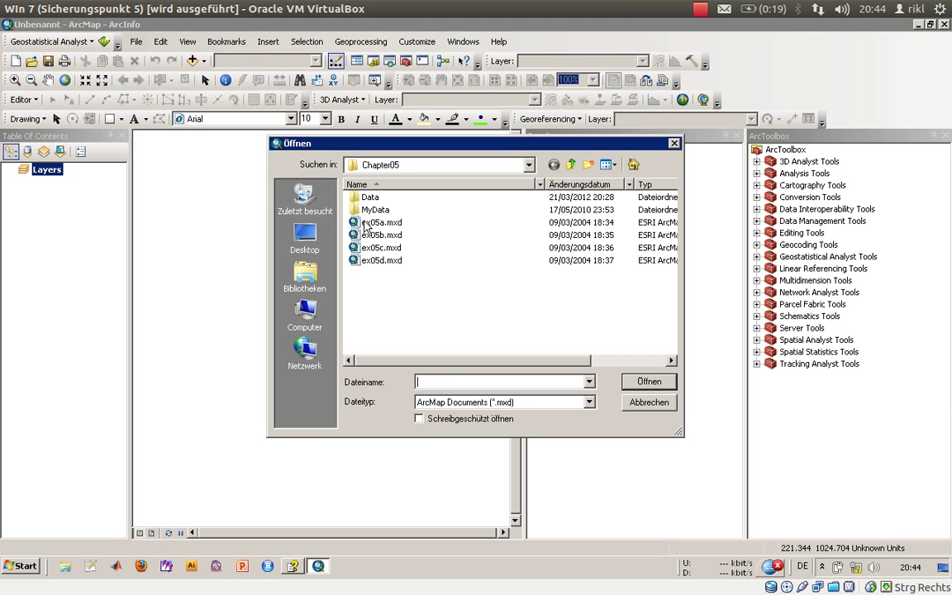
click(376, 222)
click(650, 382)
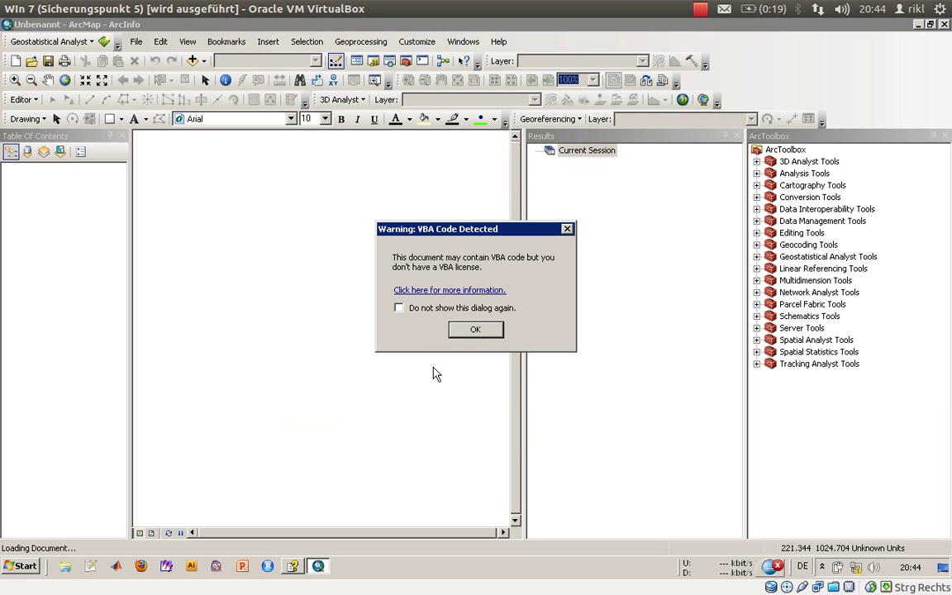
click(460, 334)
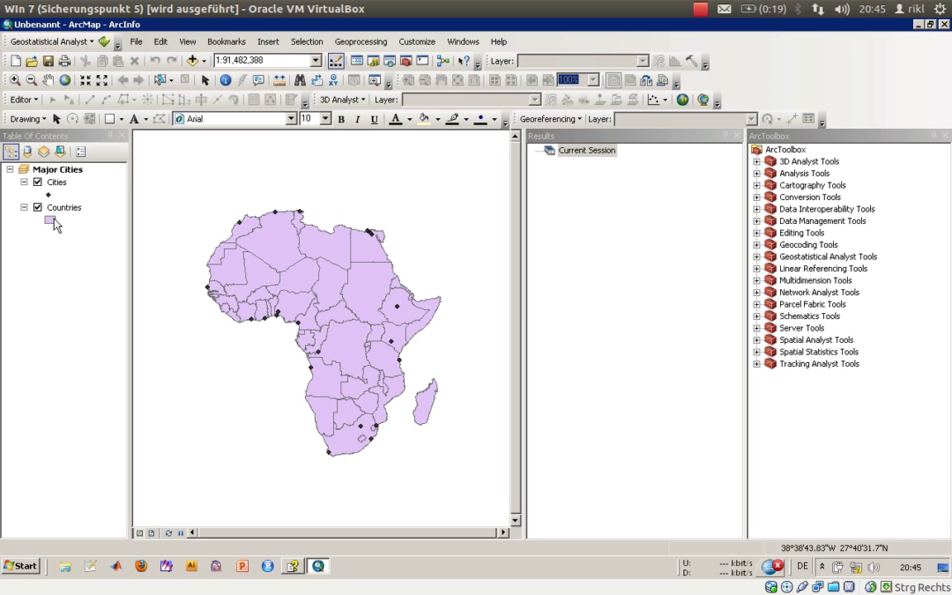
Step: Give the Countries symbol a light beige fill with black outlines of width 1, then preview it in Layout View
click(52, 219)
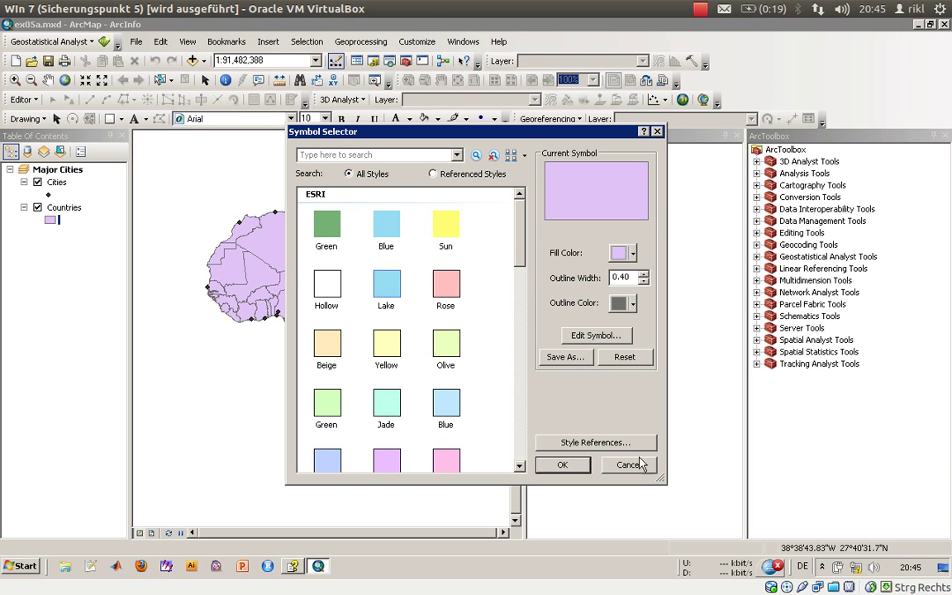
click(558, 463)
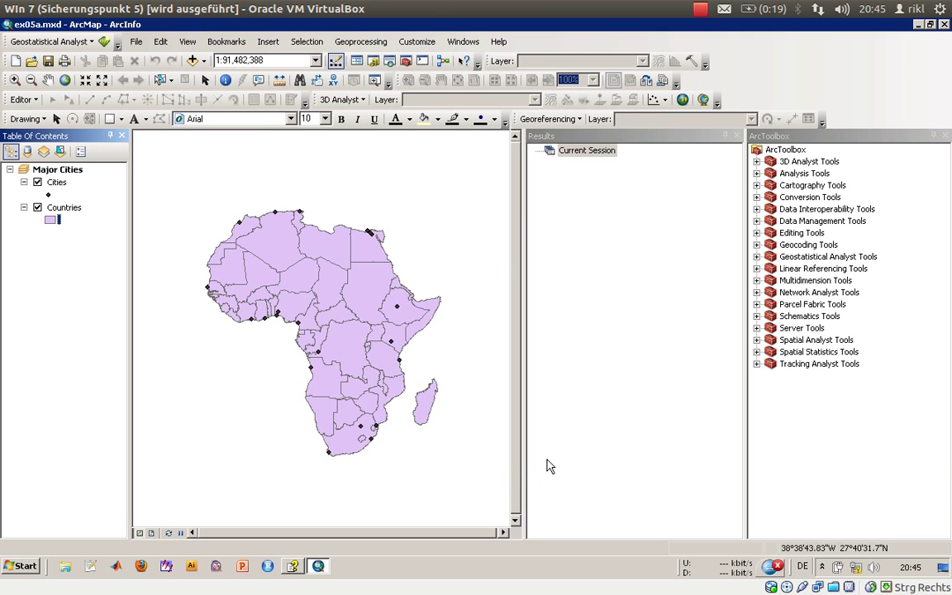
click(49, 222)
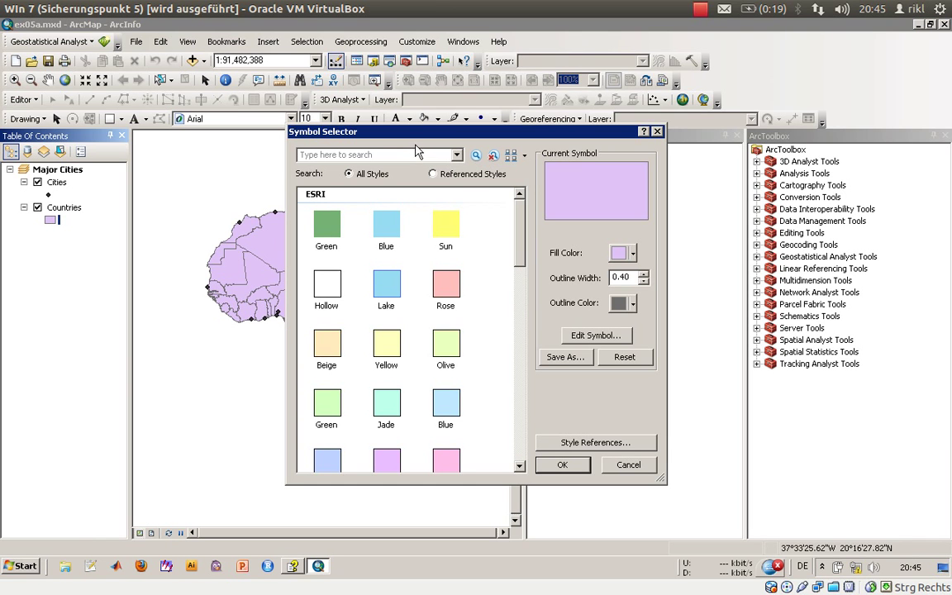
click(629, 262)
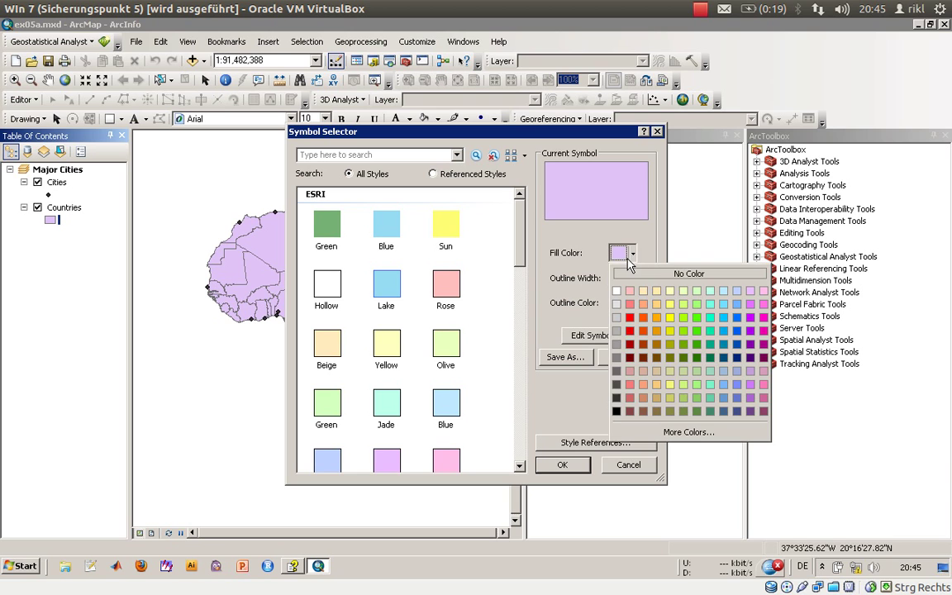
click(657, 306)
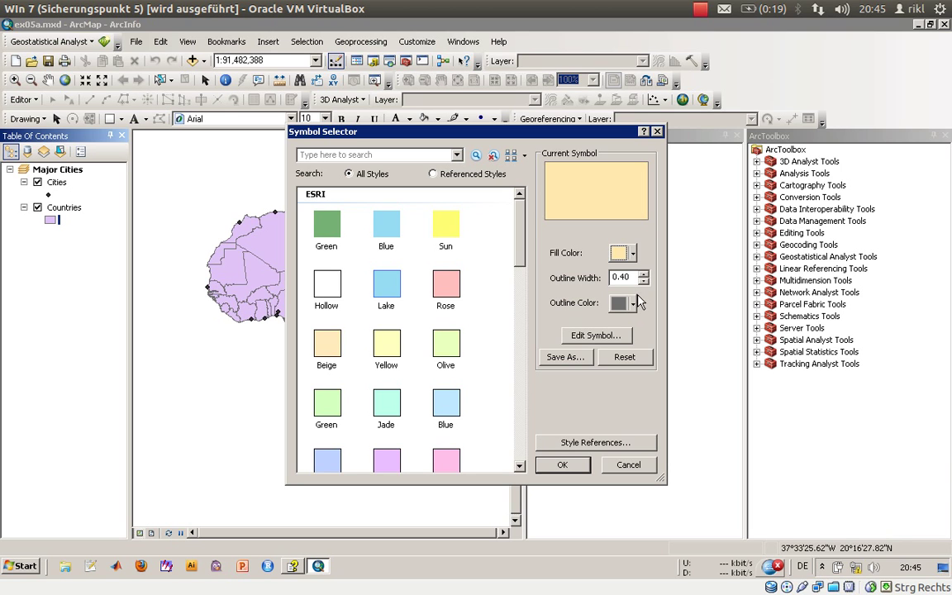
click(633, 304)
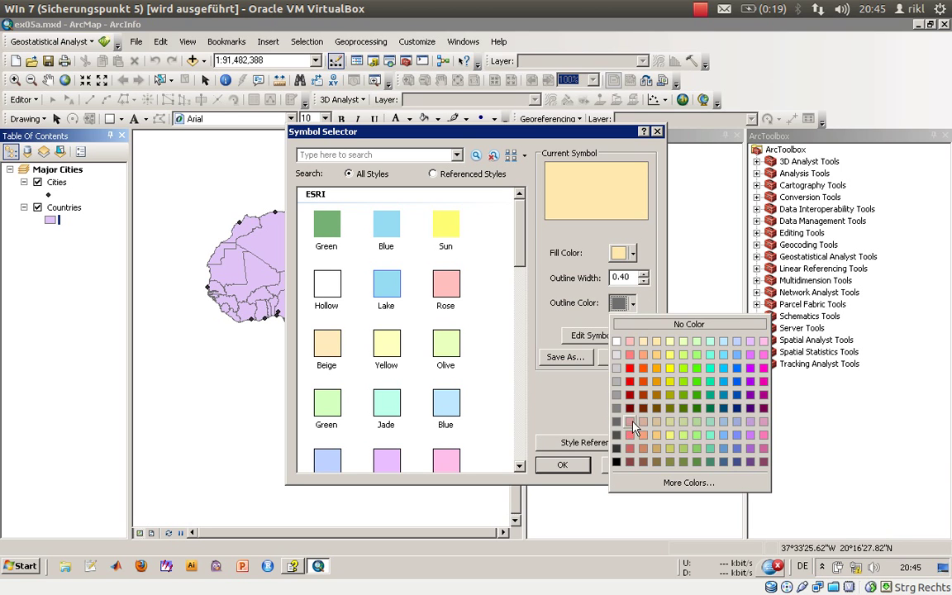
click(617, 462)
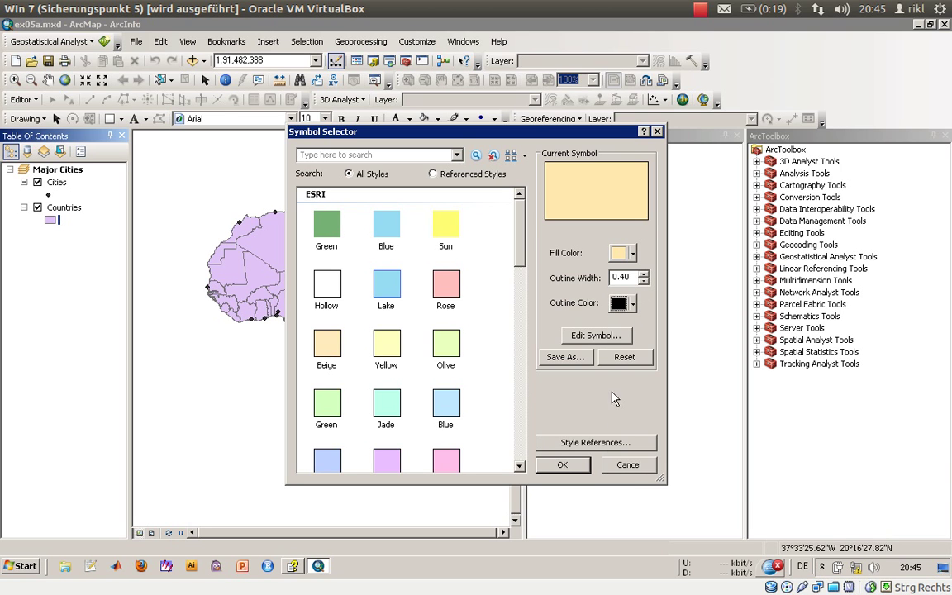
click(644, 275)
key(Return)
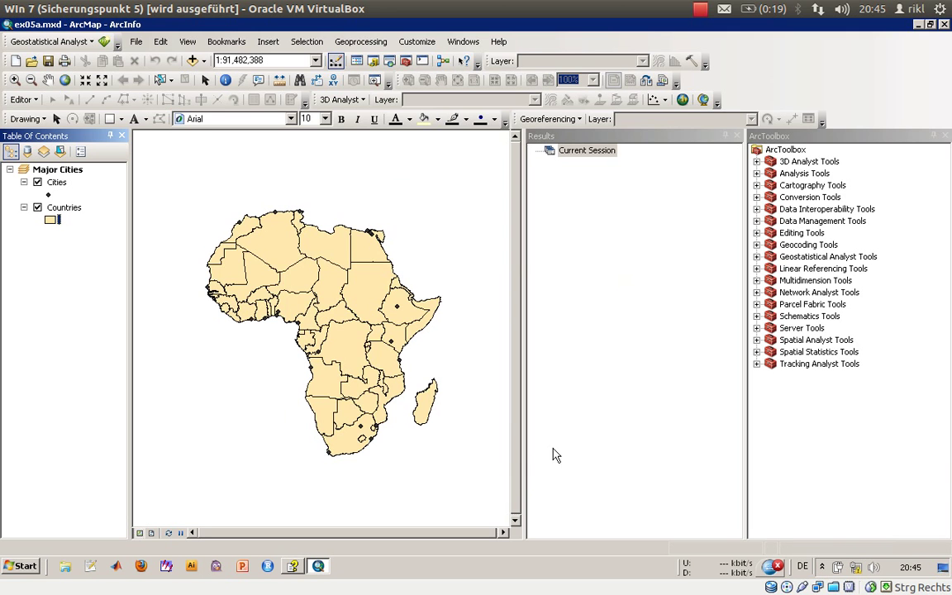
click(152, 533)
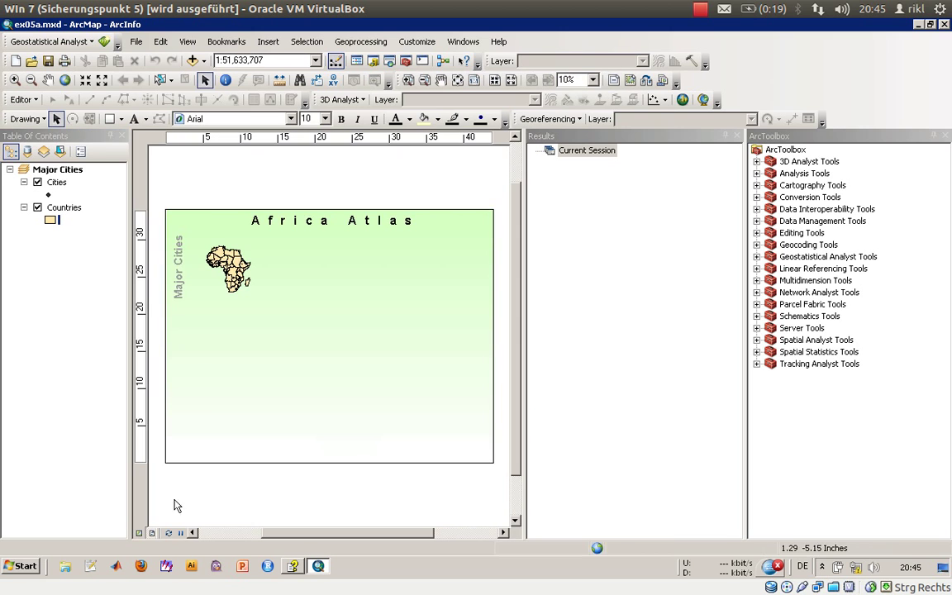
click(140, 534)
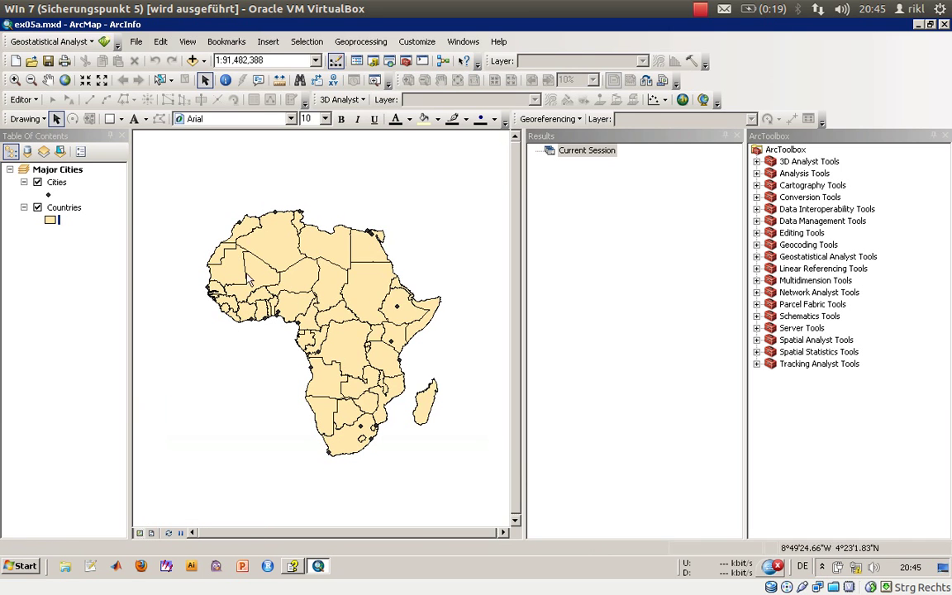
Step: Change the Countries outline width to 0.40
click(51, 220)
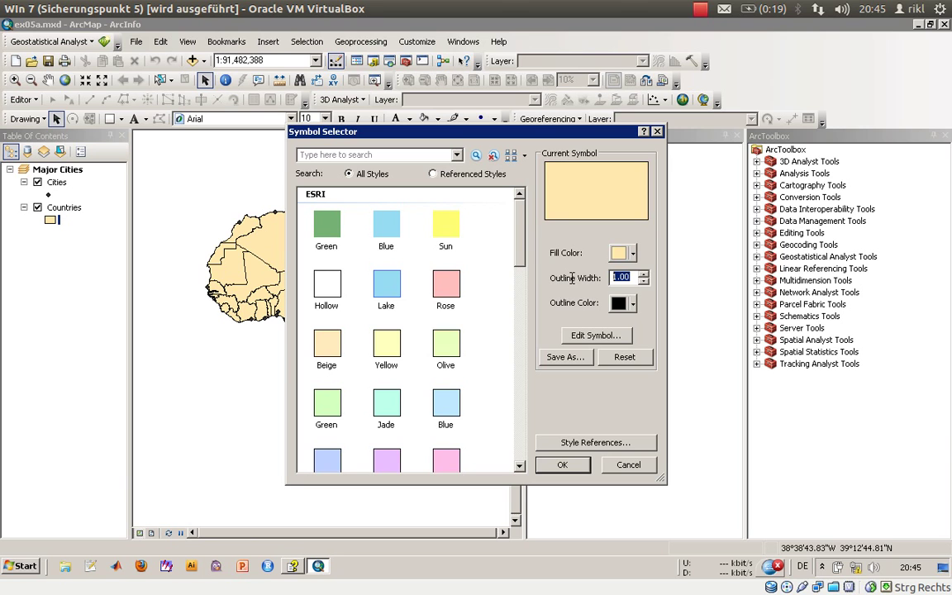
key(Tab)
text(0.40)
click(566, 464)
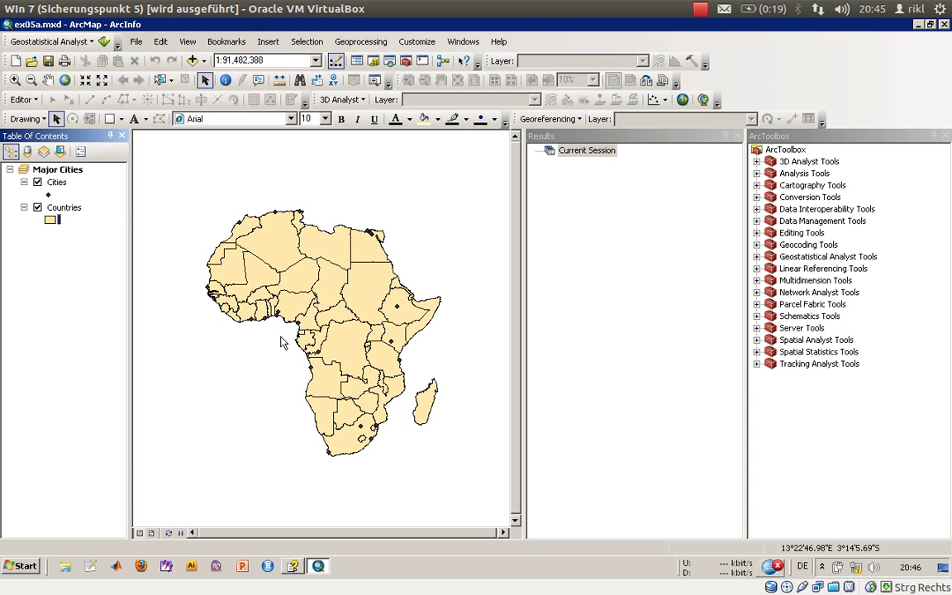
Step: Check the beige fill's RGB values in More Colors without changing anything
click(49, 222)
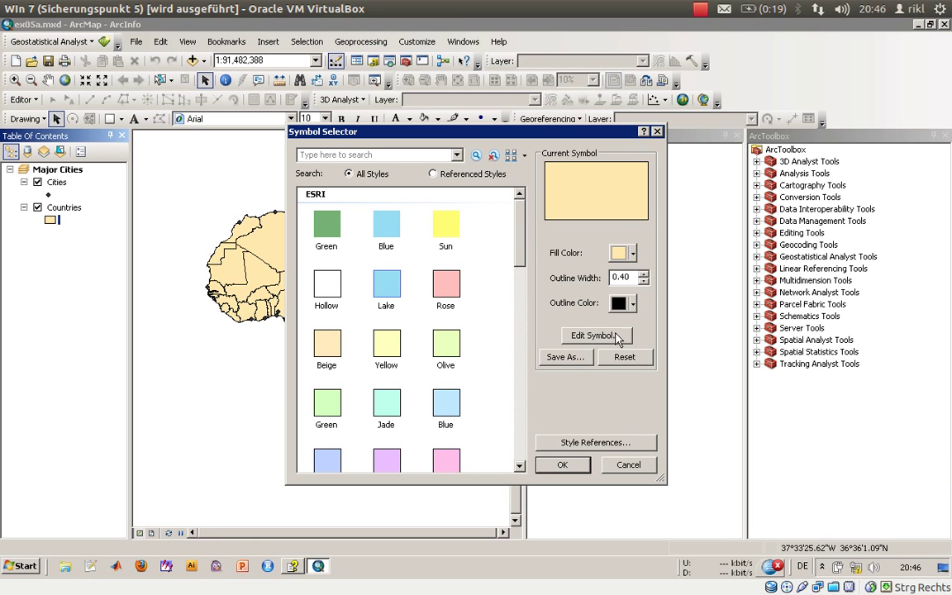
click(620, 253)
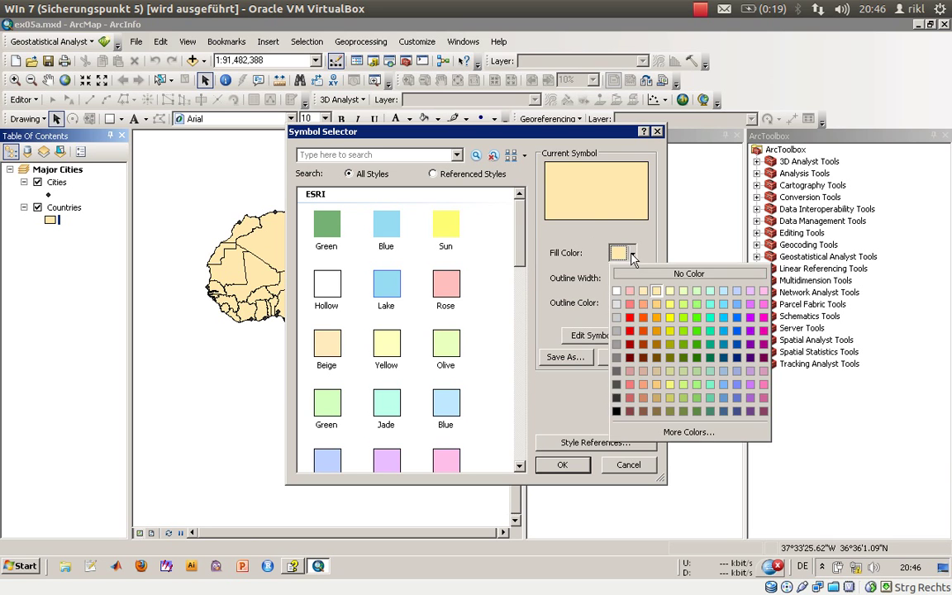
click(666, 389)
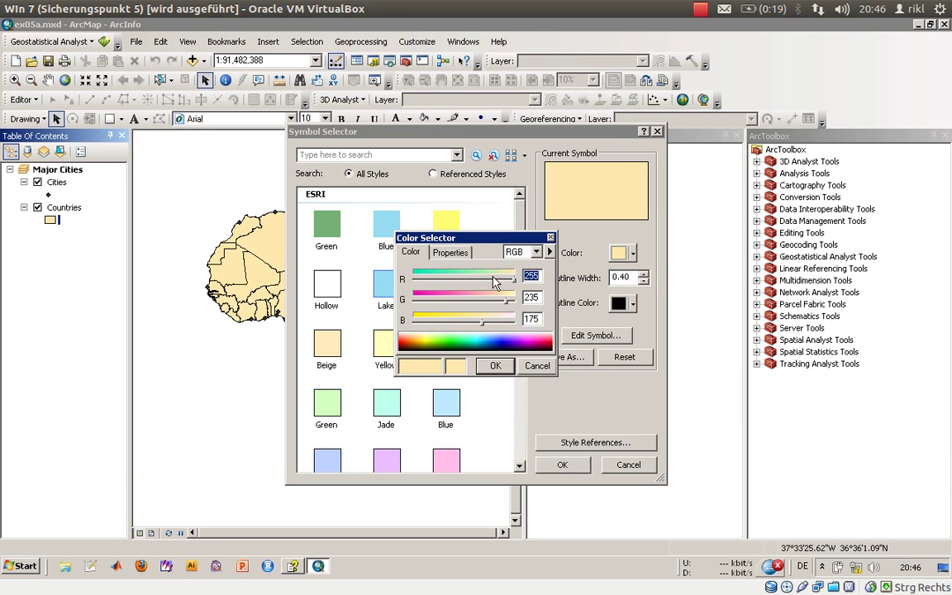
click(535, 366)
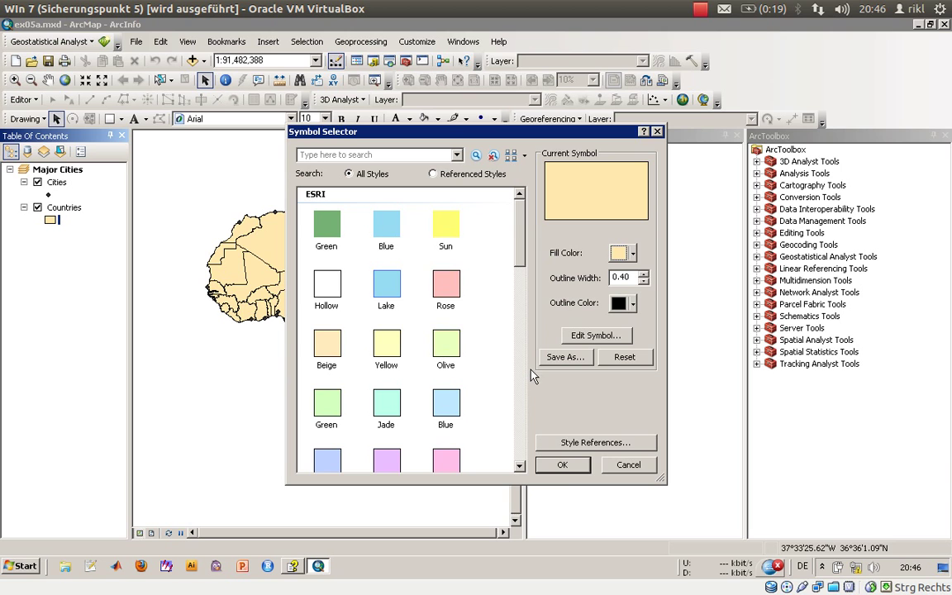
click(562, 465)
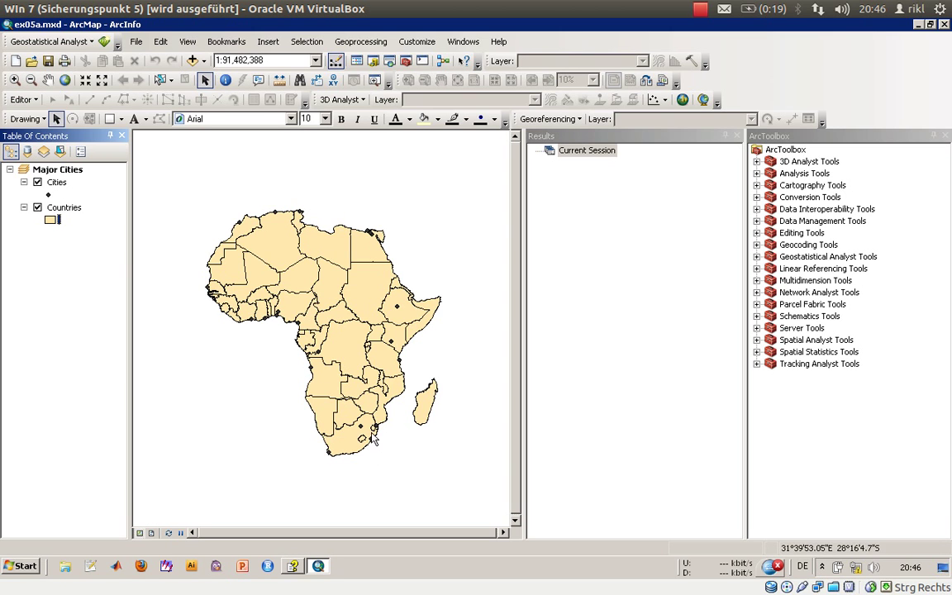
Step: Make the Cities point symbols size 10 and red
click(48, 195)
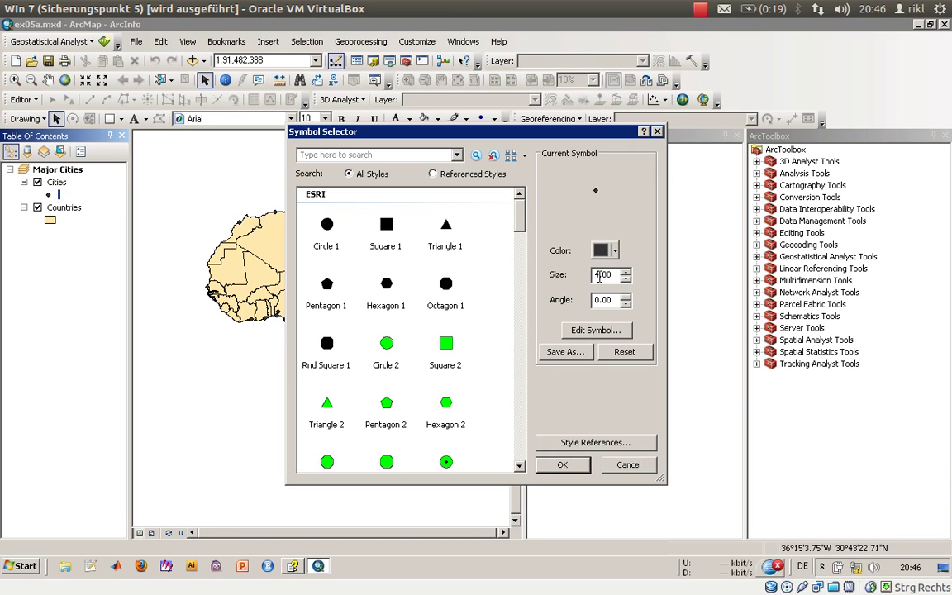
text(0)
click(562, 466)
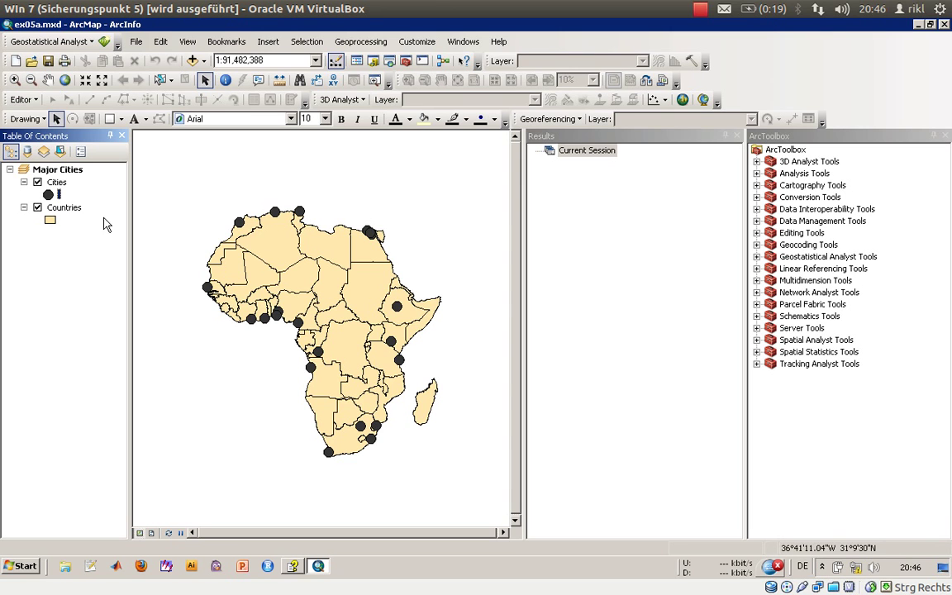
click(48, 194)
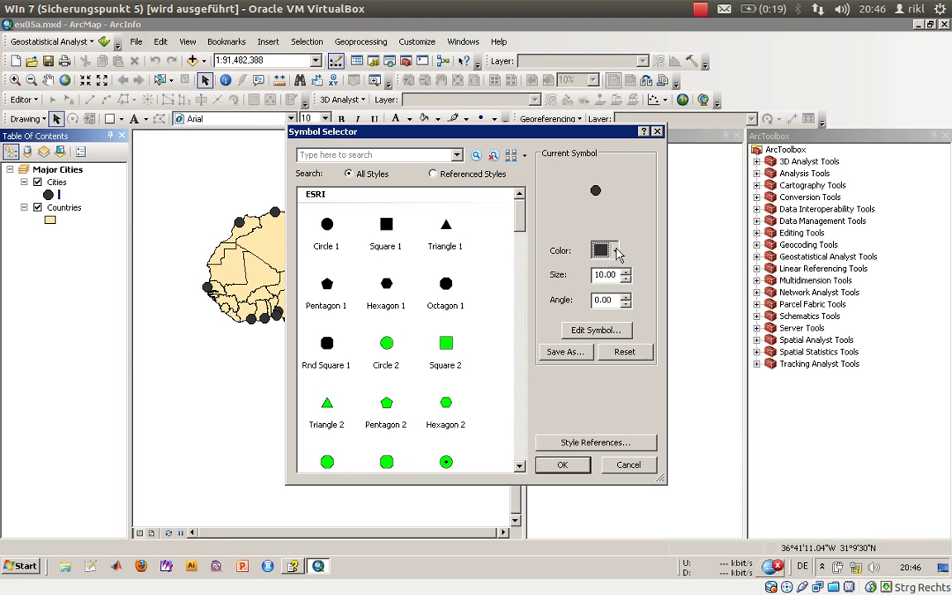
click(615, 251)
click(602, 346)
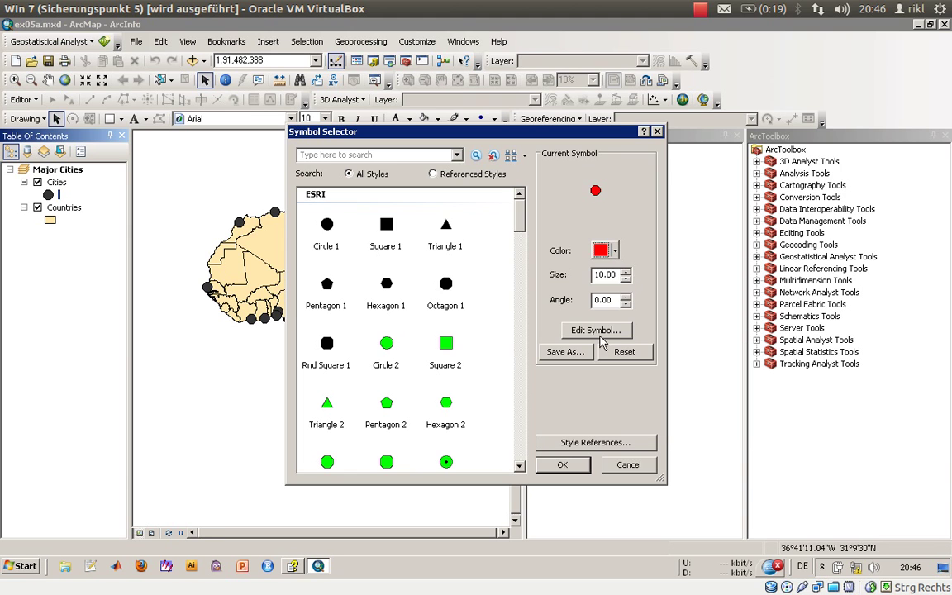
click(562, 465)
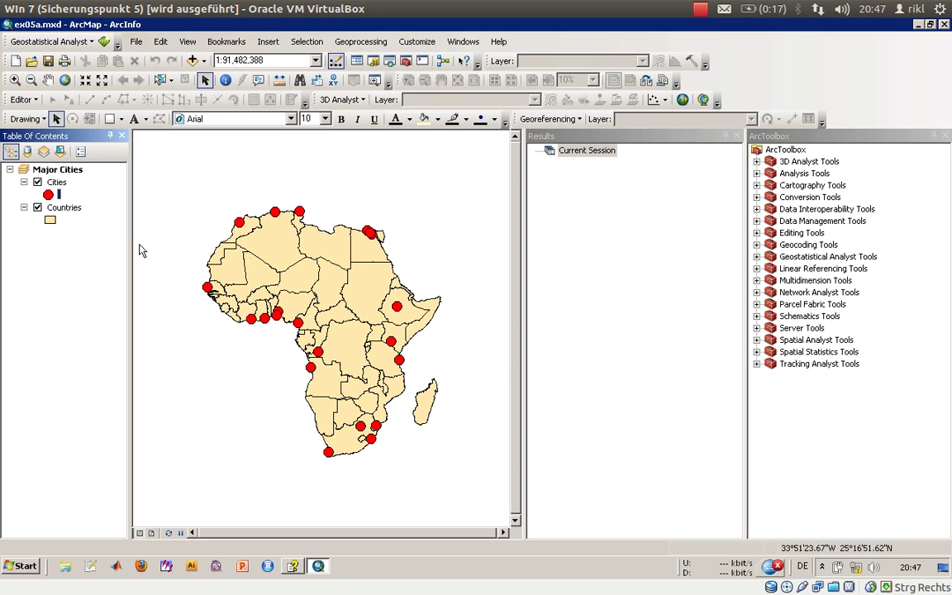
Step: Turn on Label Features for the Cities layer to show city names
right_click(57, 184)
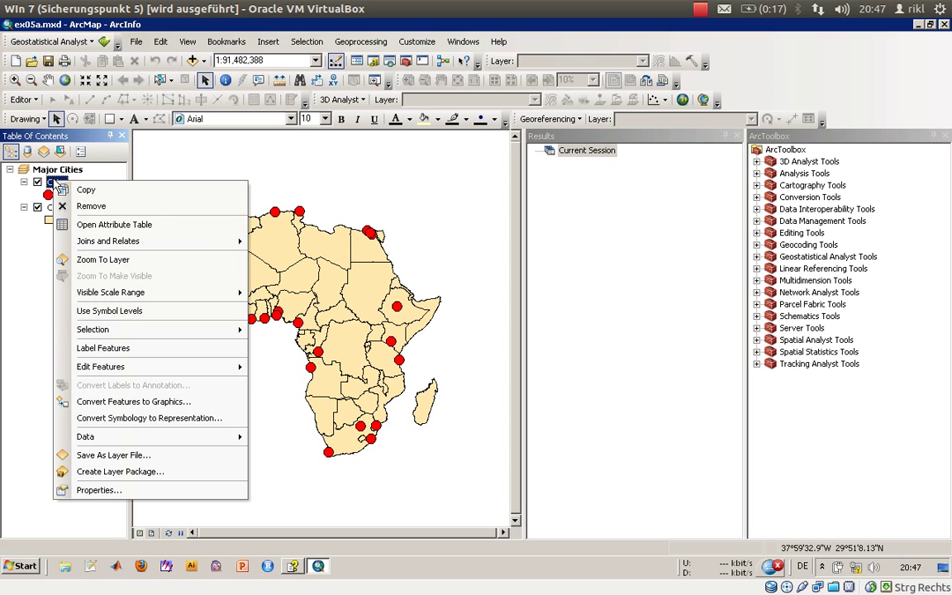
click(137, 351)
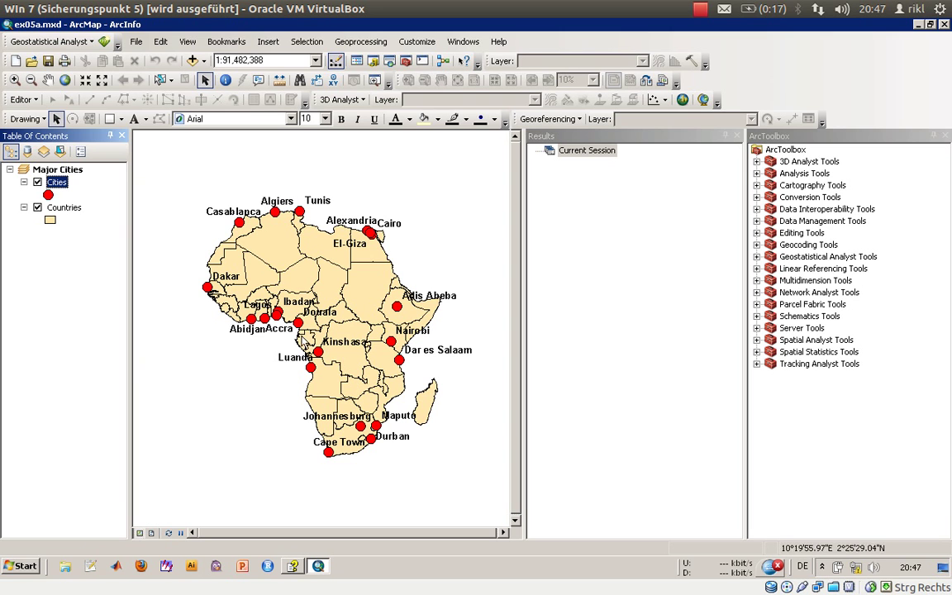
right_click(53, 182)
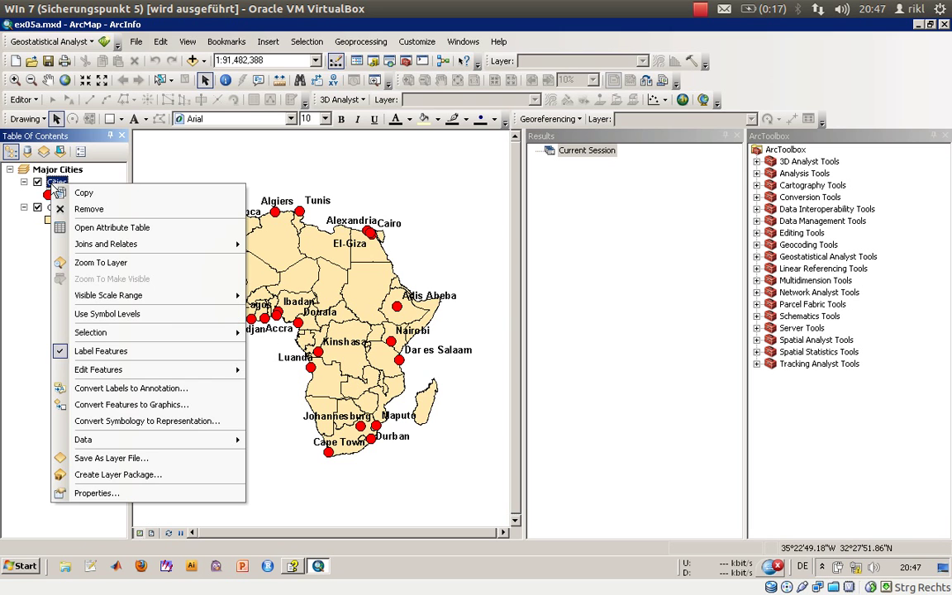
click(85, 227)
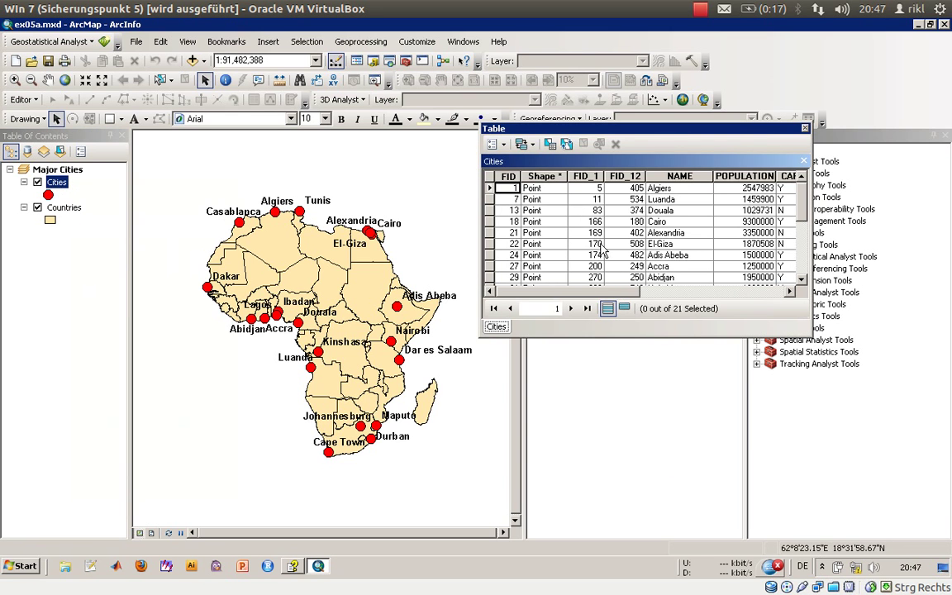
drag(633, 285, 769, 293)
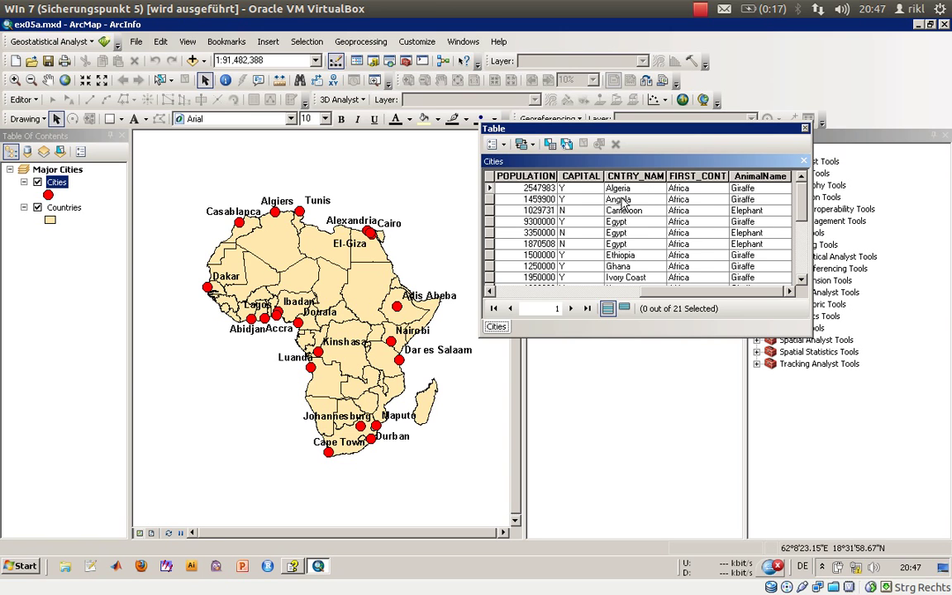
key(Home)
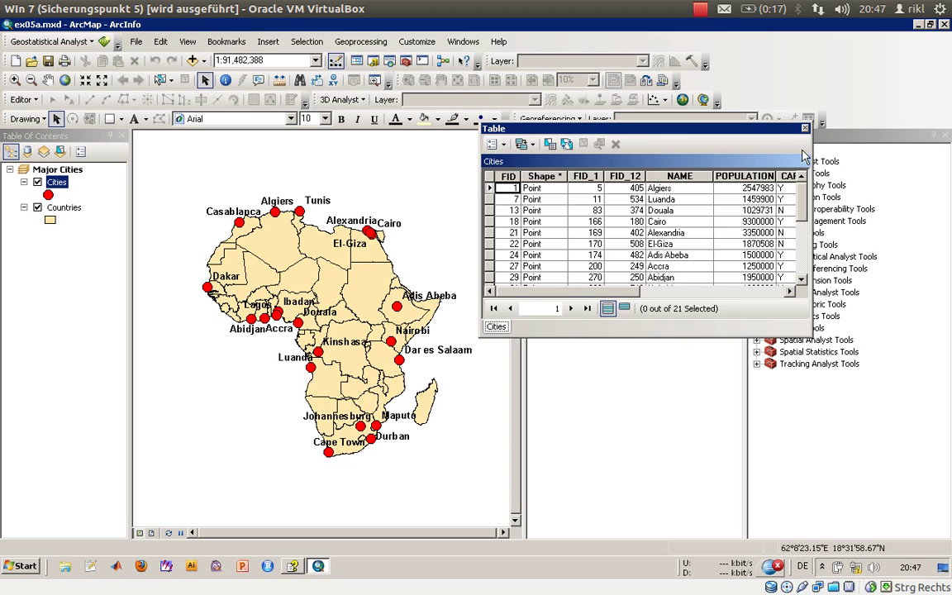
key(alt+F4)
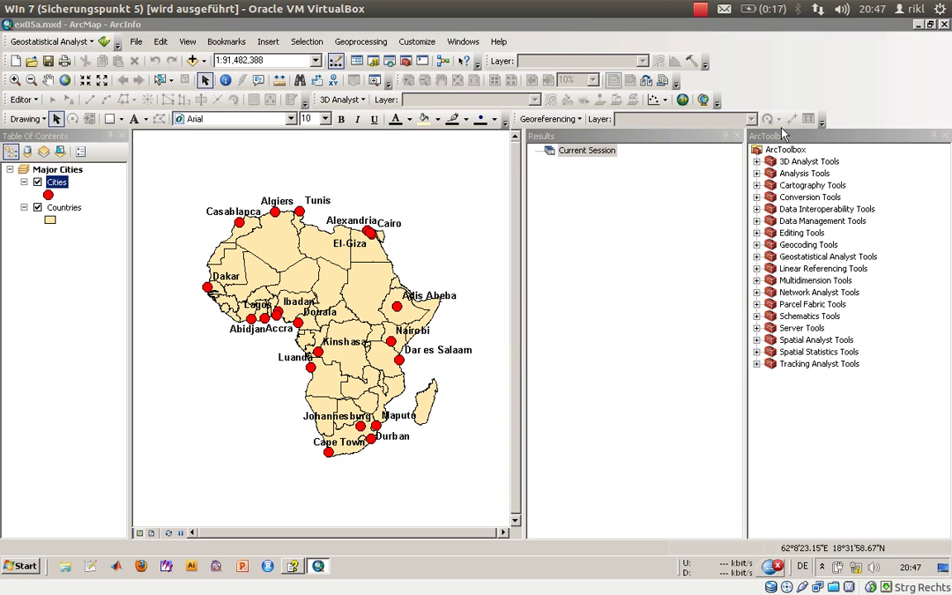
right_click(59, 186)
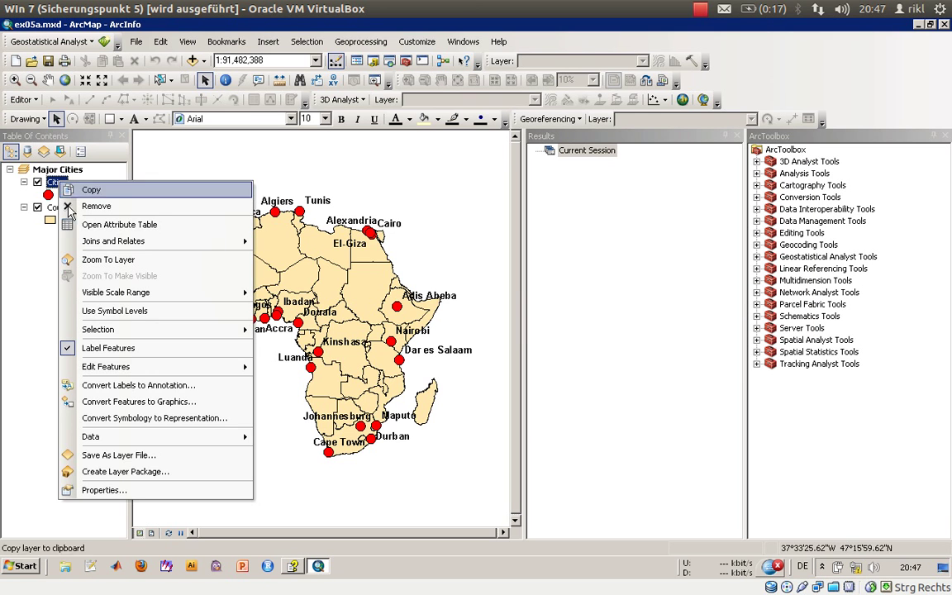
click(100, 490)
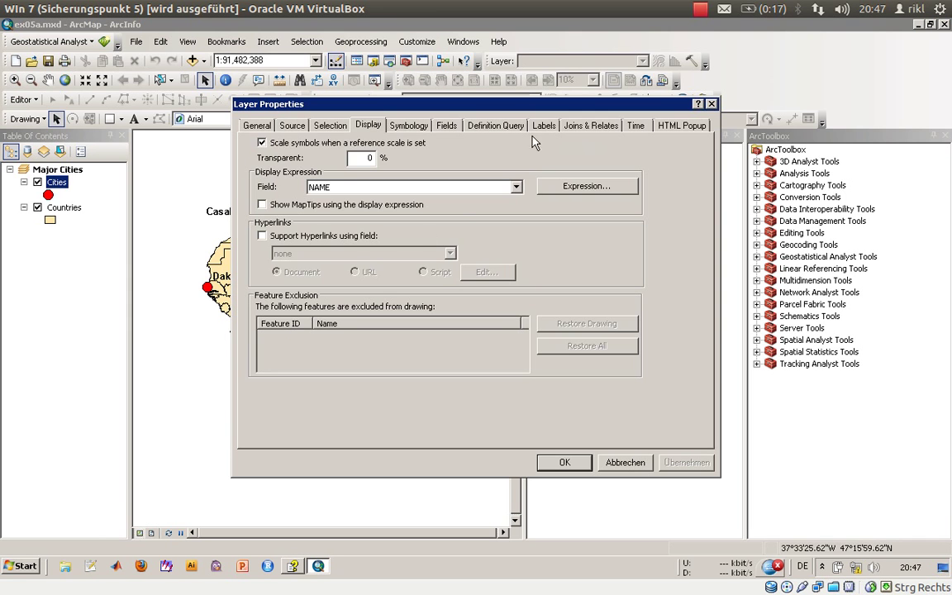
click(543, 126)
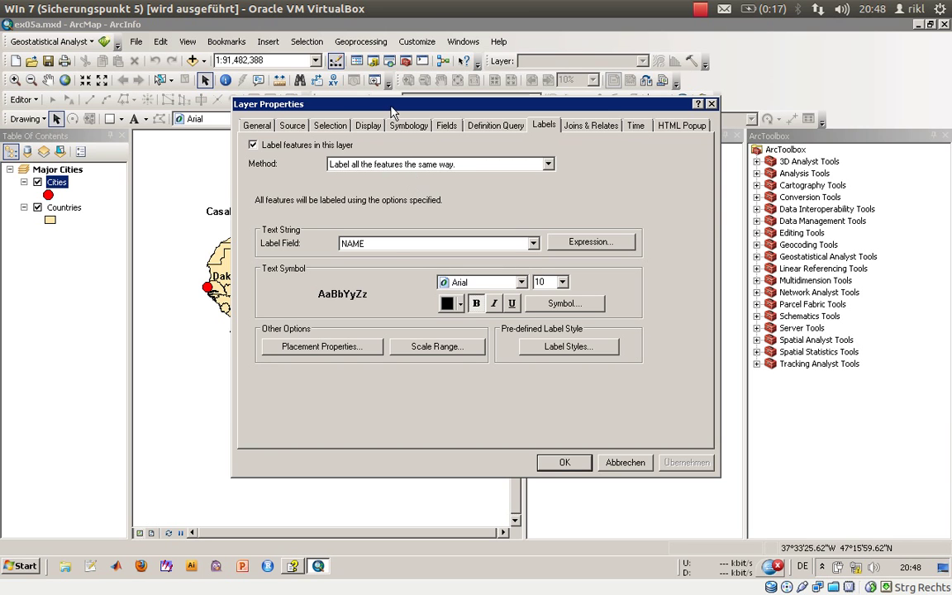
drag(392, 112, 470, 163)
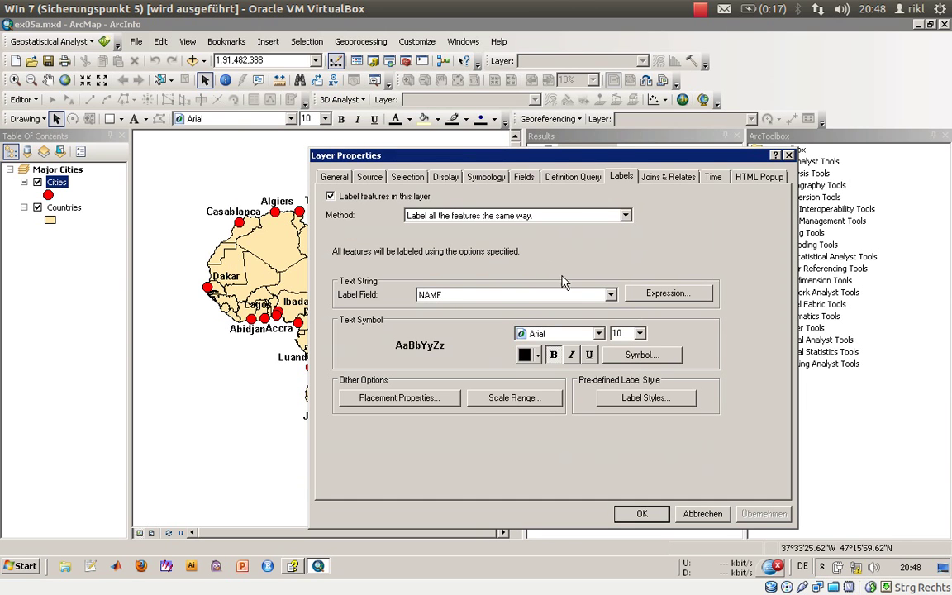
click(552, 294)
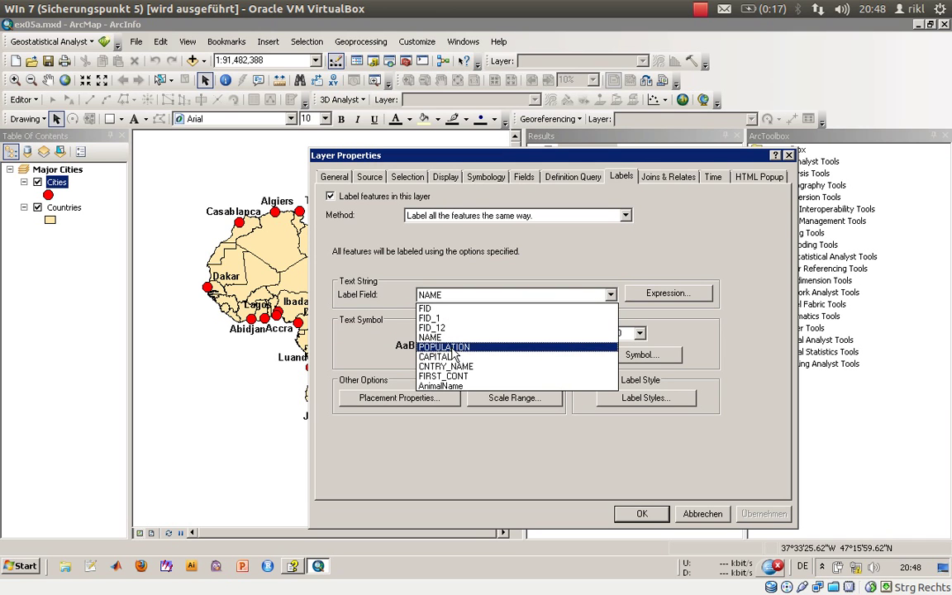
click(458, 370)
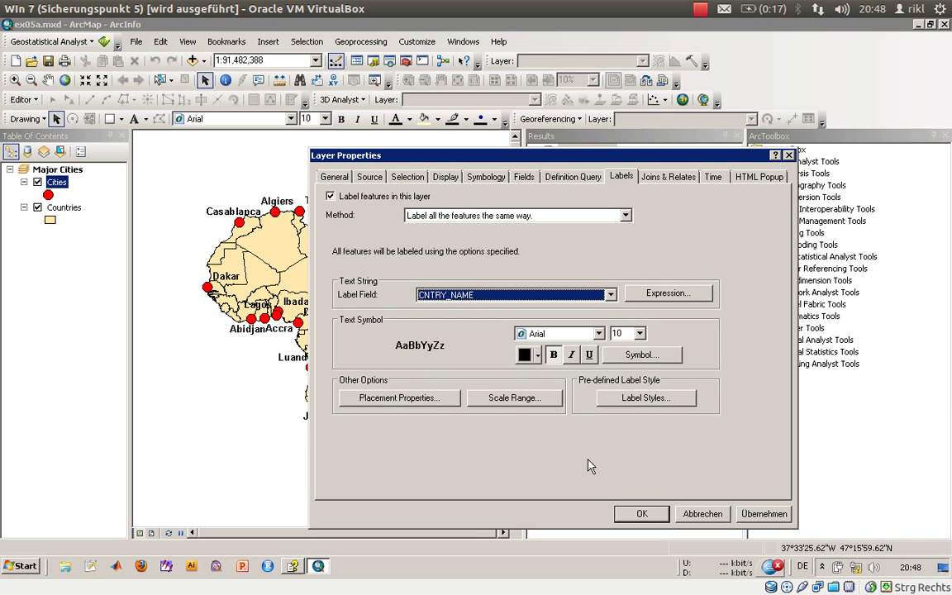
click(641, 514)
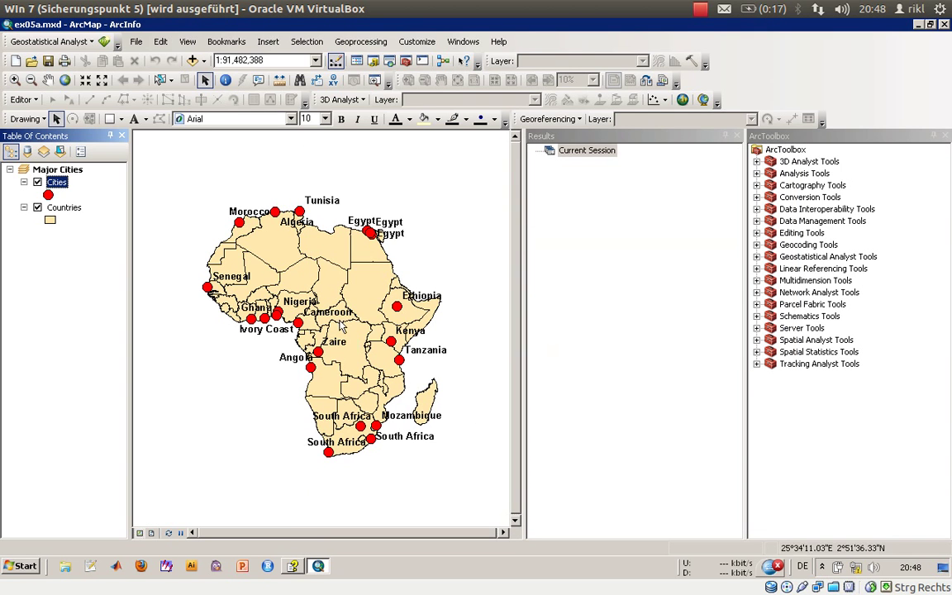
double_click(57, 181)
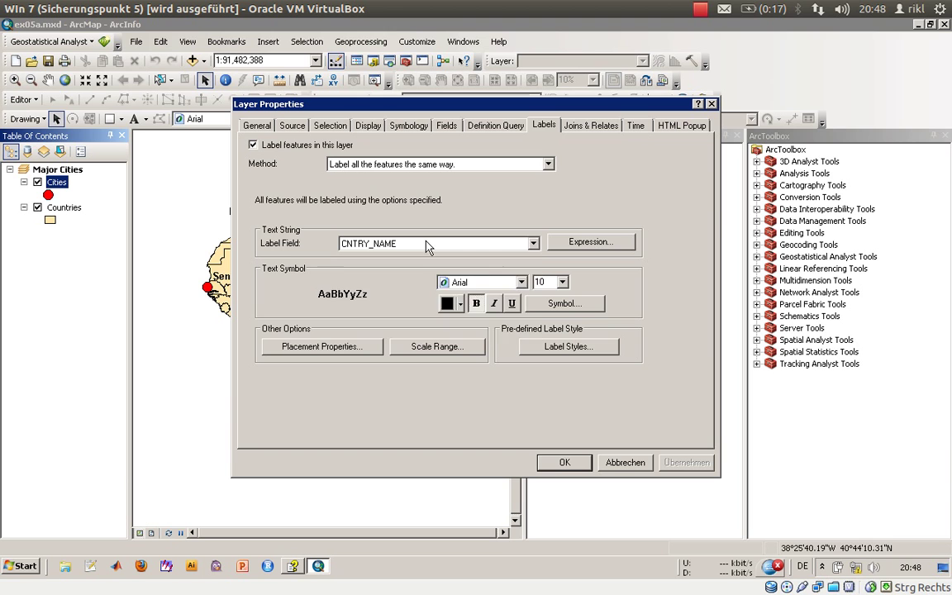
click(427, 245)
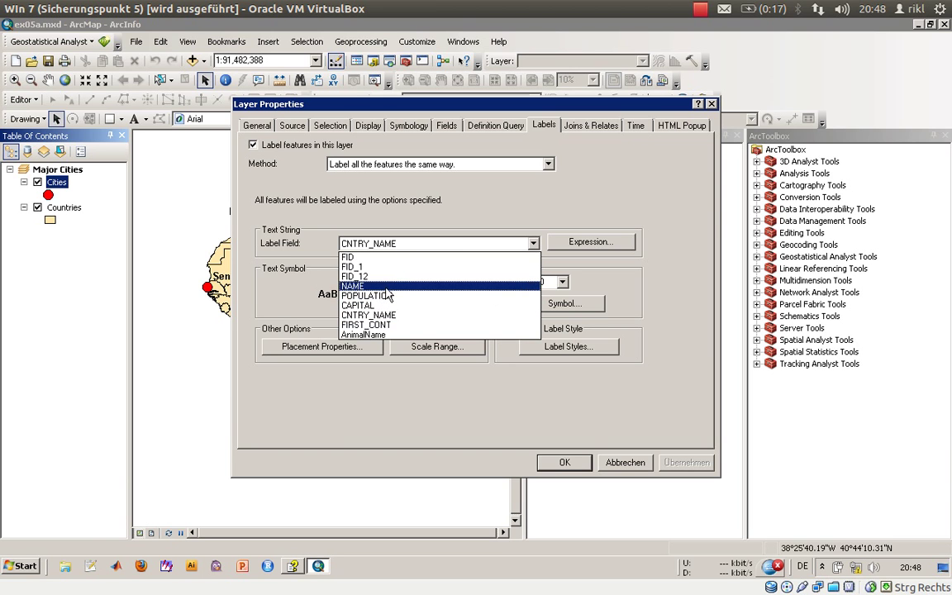
click(360, 286)
click(565, 462)
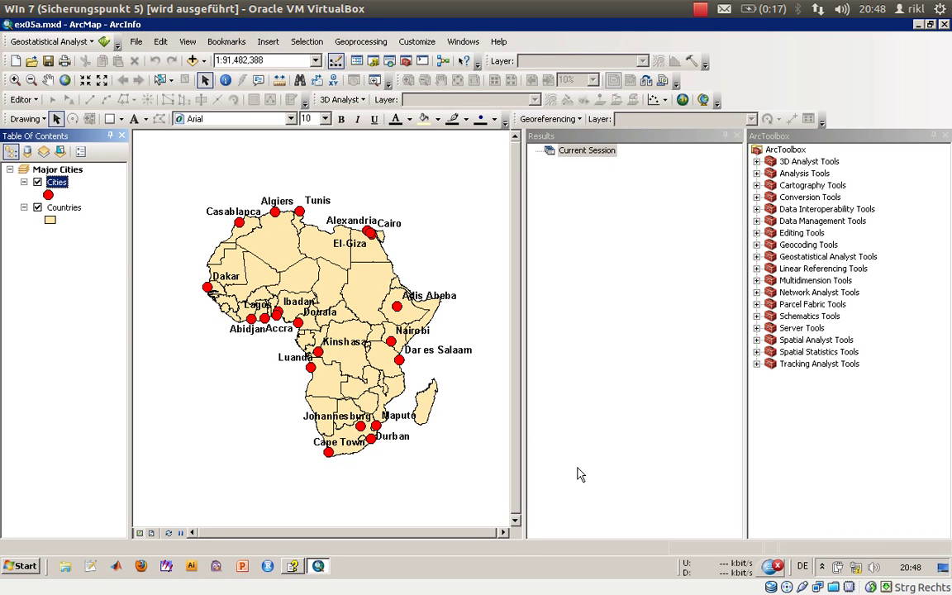
Step: Open the Properties of the Major Cities data frame
click(55, 169)
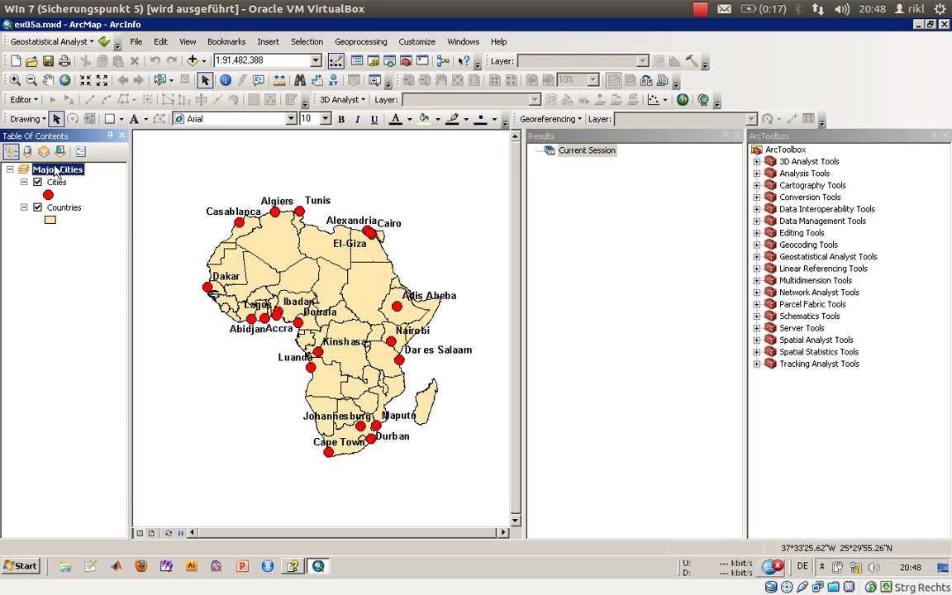
right_click(55, 169)
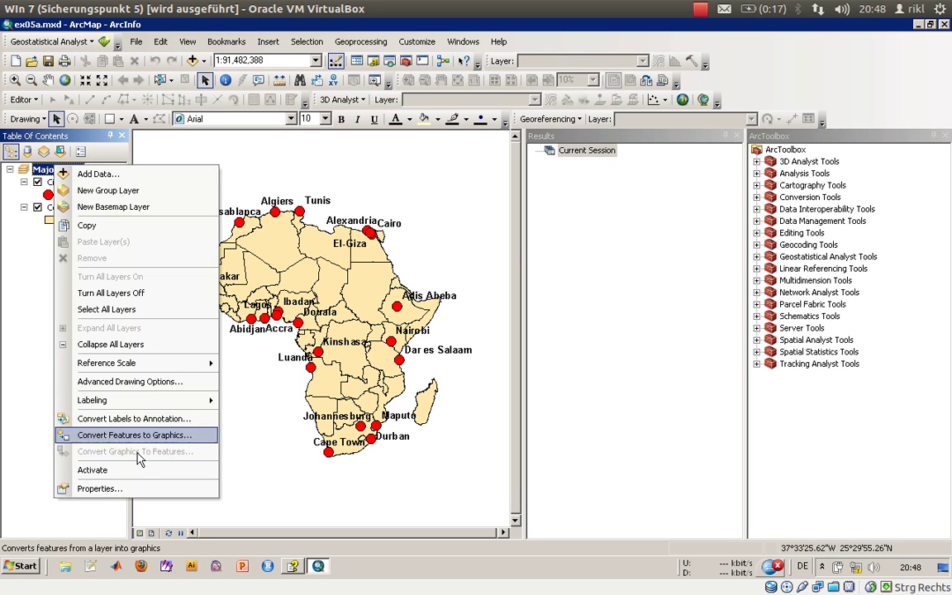
click(132, 488)
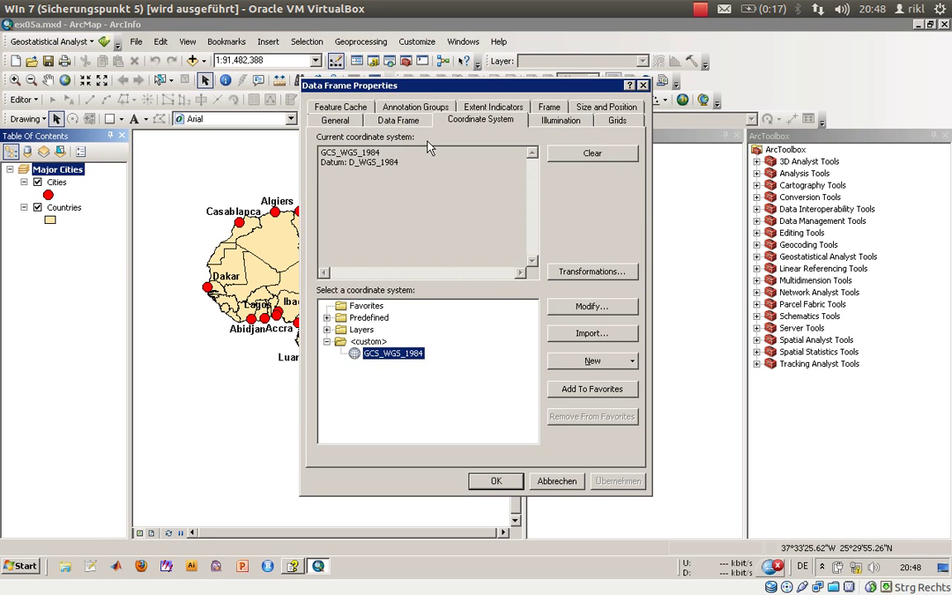
click(643, 86)
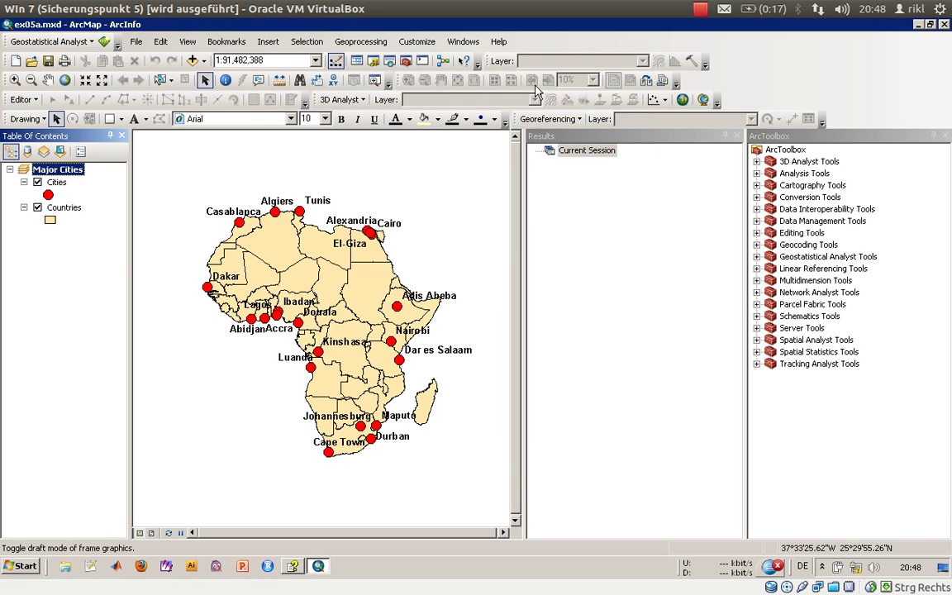
right_click(65, 170)
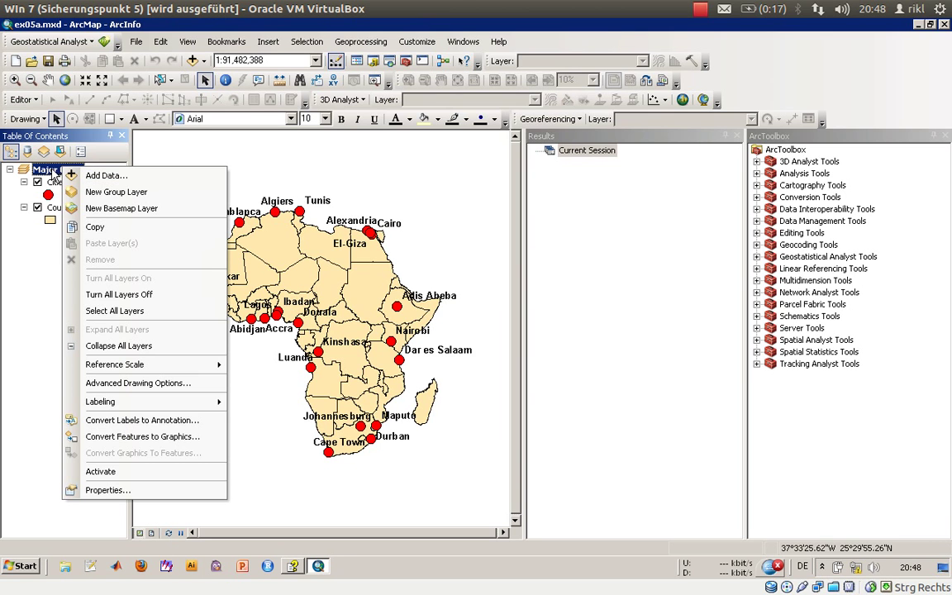
click(53, 171)
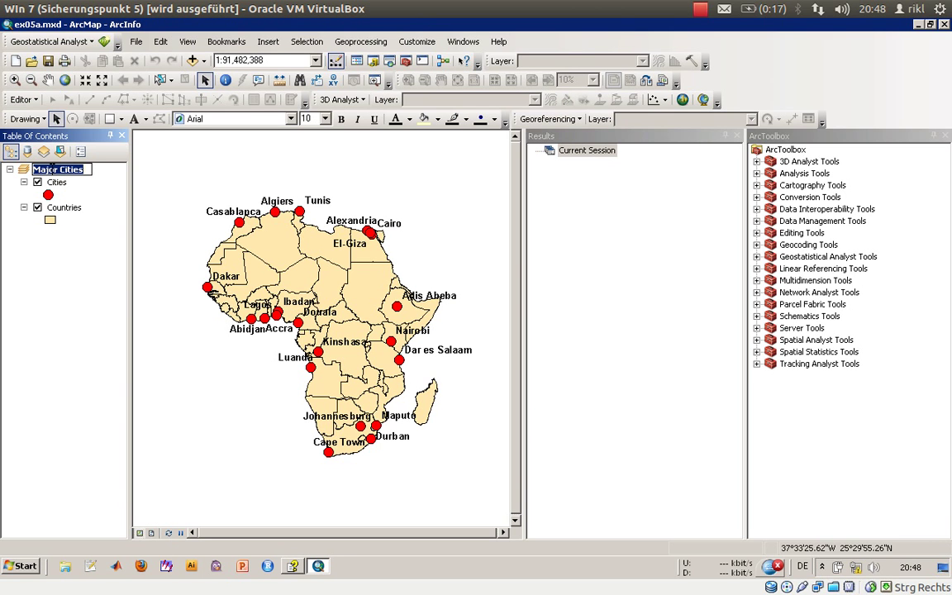
right_click(63, 169)
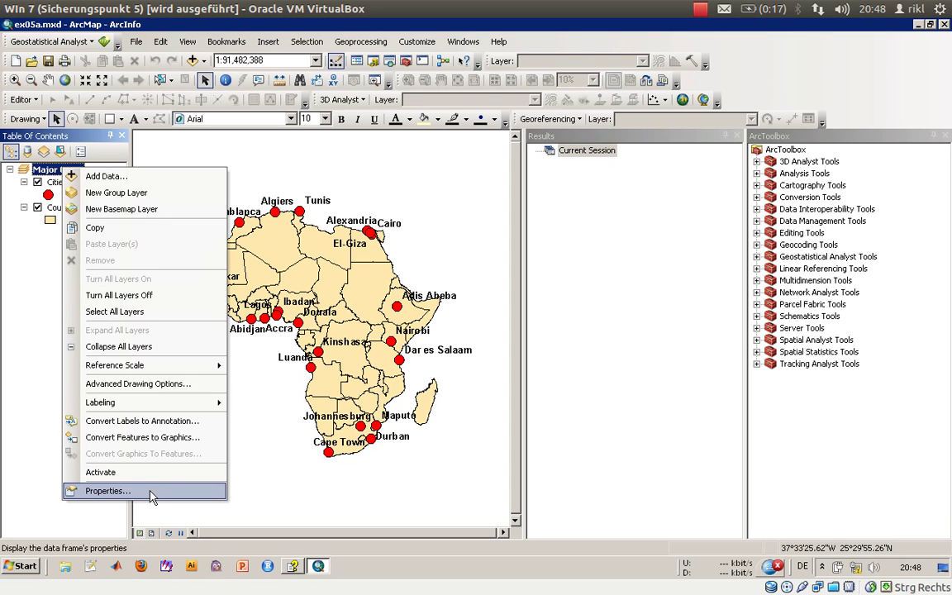
click(108, 491)
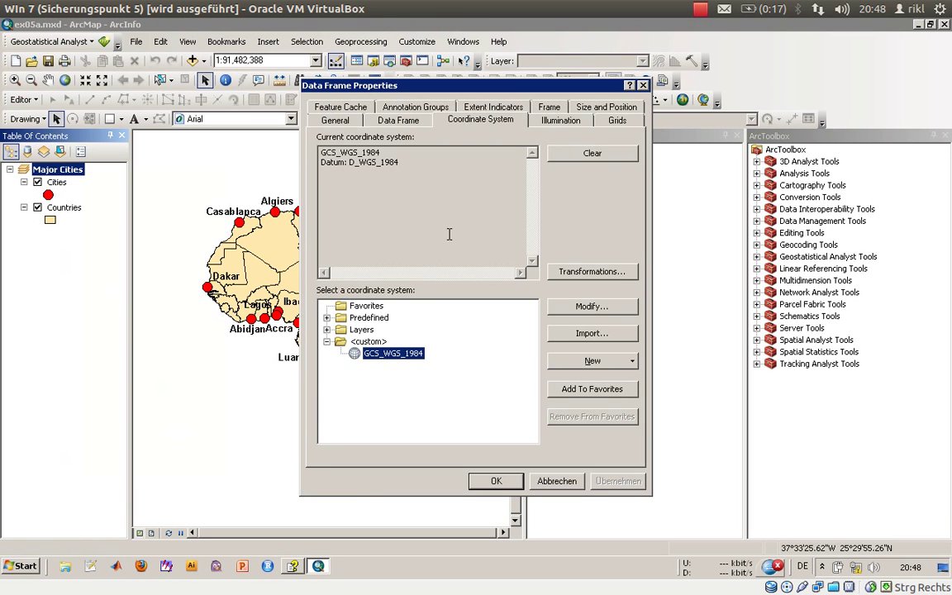
Step: Choose Lt Cyan as the background on the Frame tab
click(548, 107)
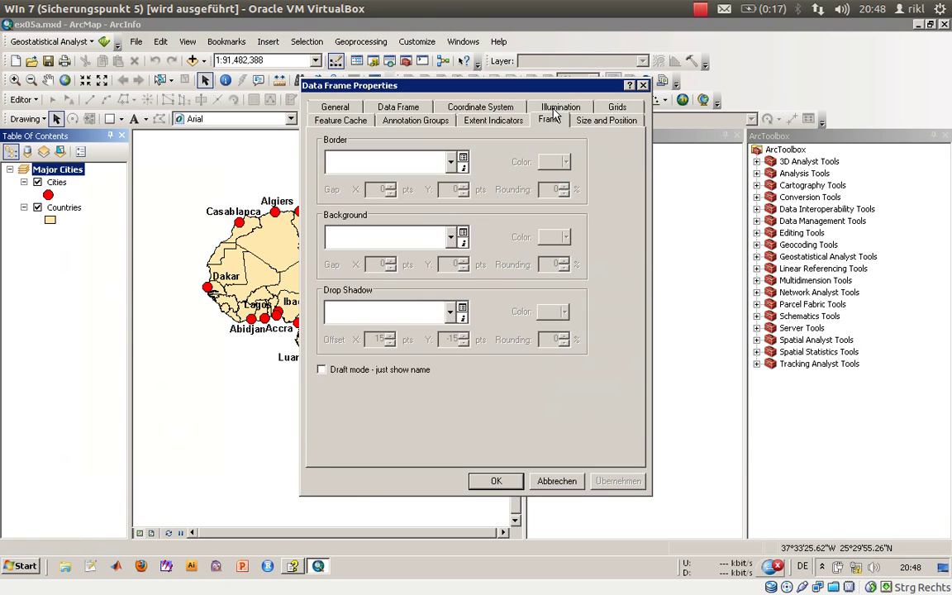
click(450, 238)
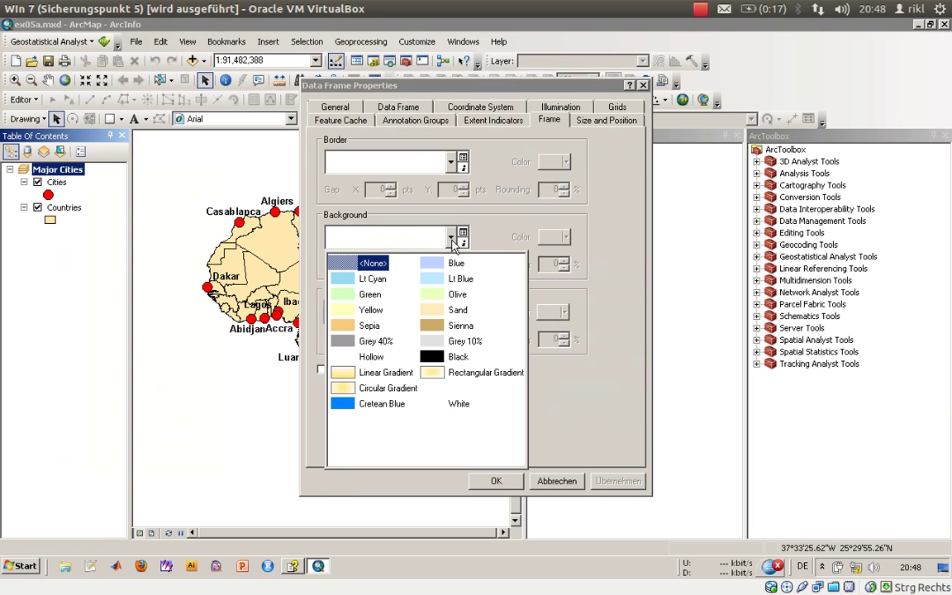
click(370, 279)
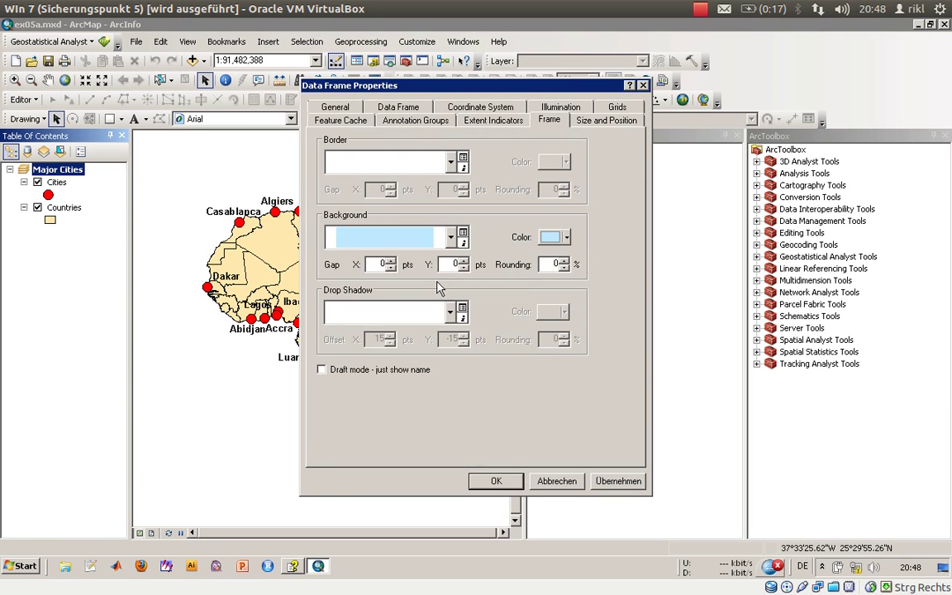
Step: Apply the Data Frame Properties and accept the coordinate system warning
click(495, 481)
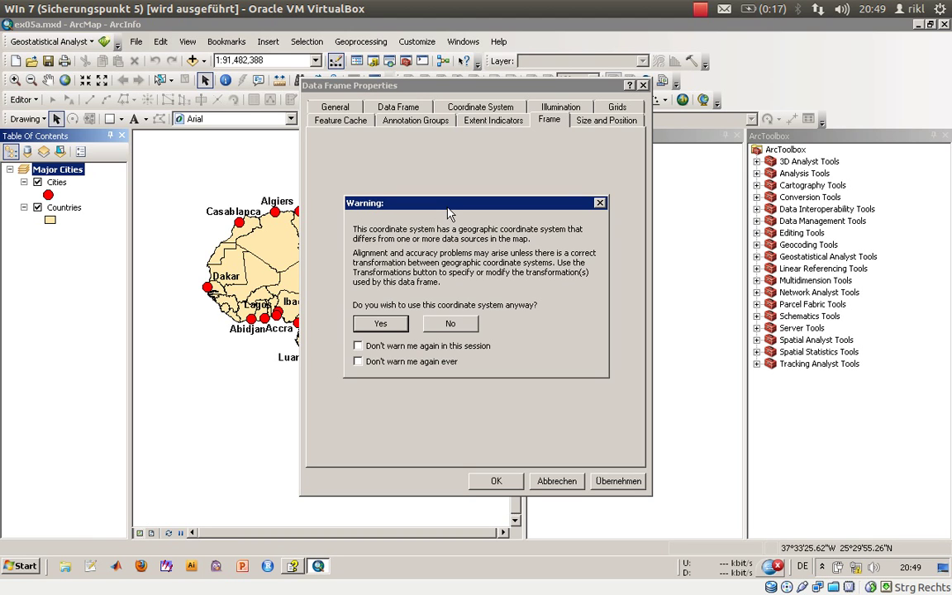
key(Return)
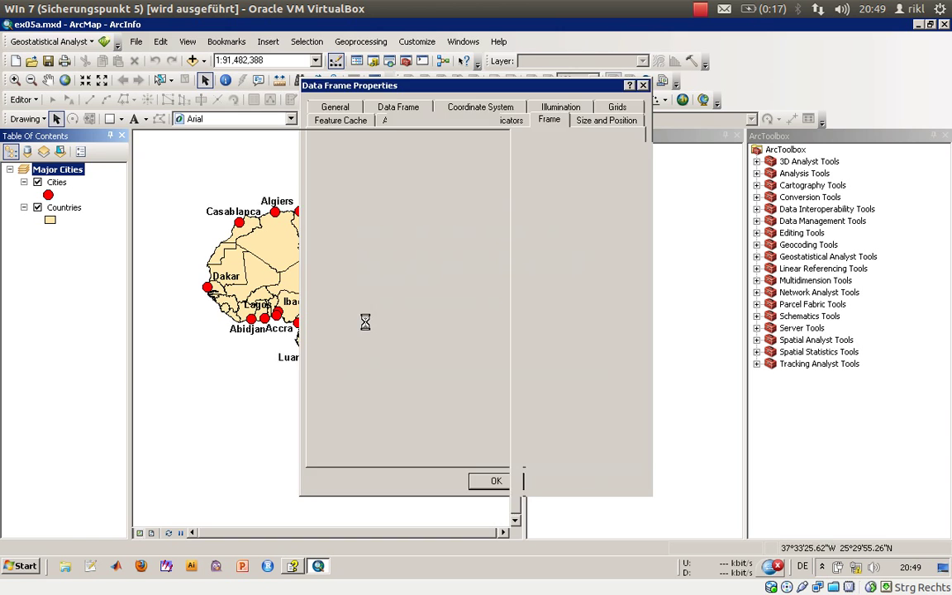